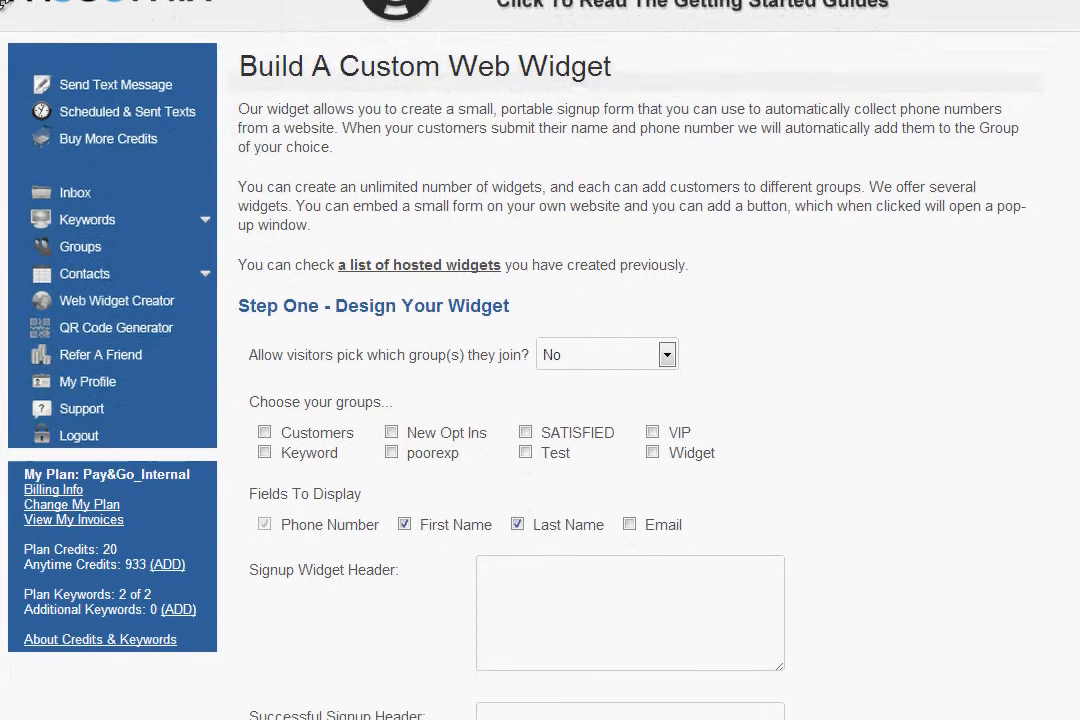
- Allow visitors to pick their groups and select the Customers, New Opt Ins, SATISFIED and VIP groups
scroll(540, 360, up, 1)
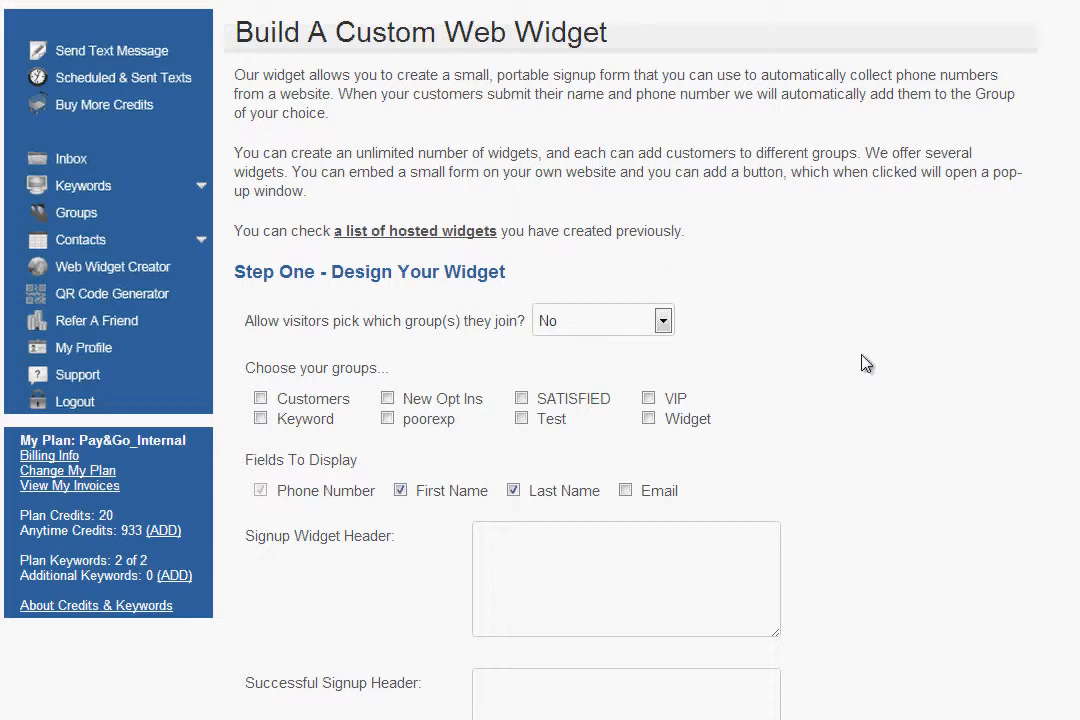
click(648, 320)
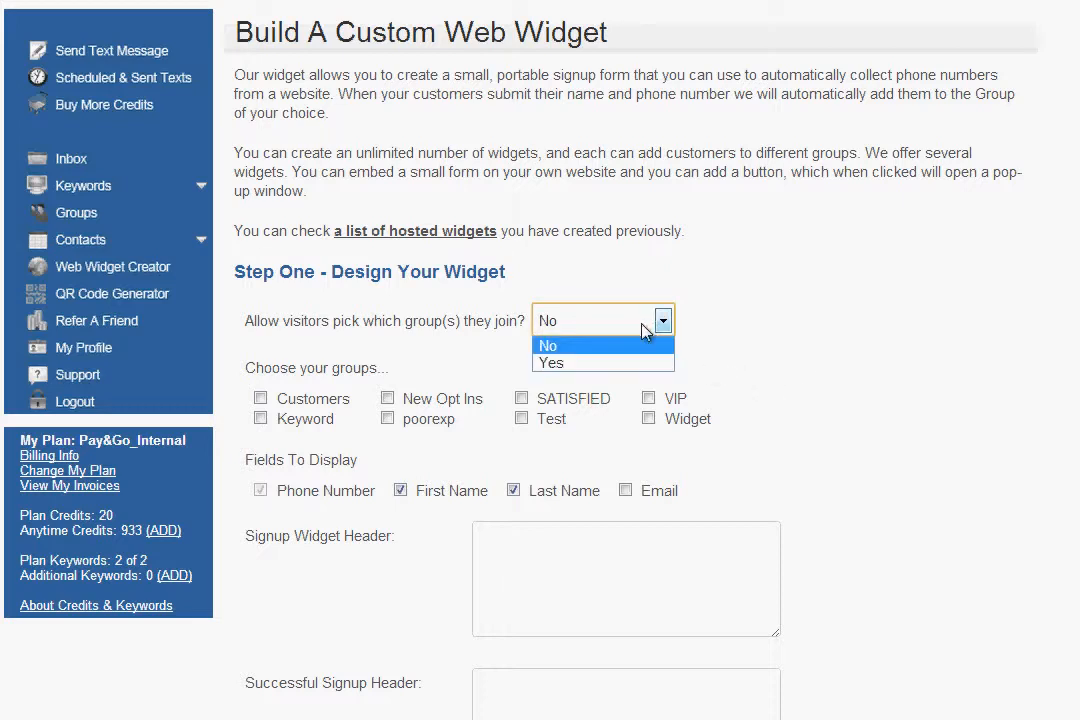
click(618, 376)
click(260, 398)
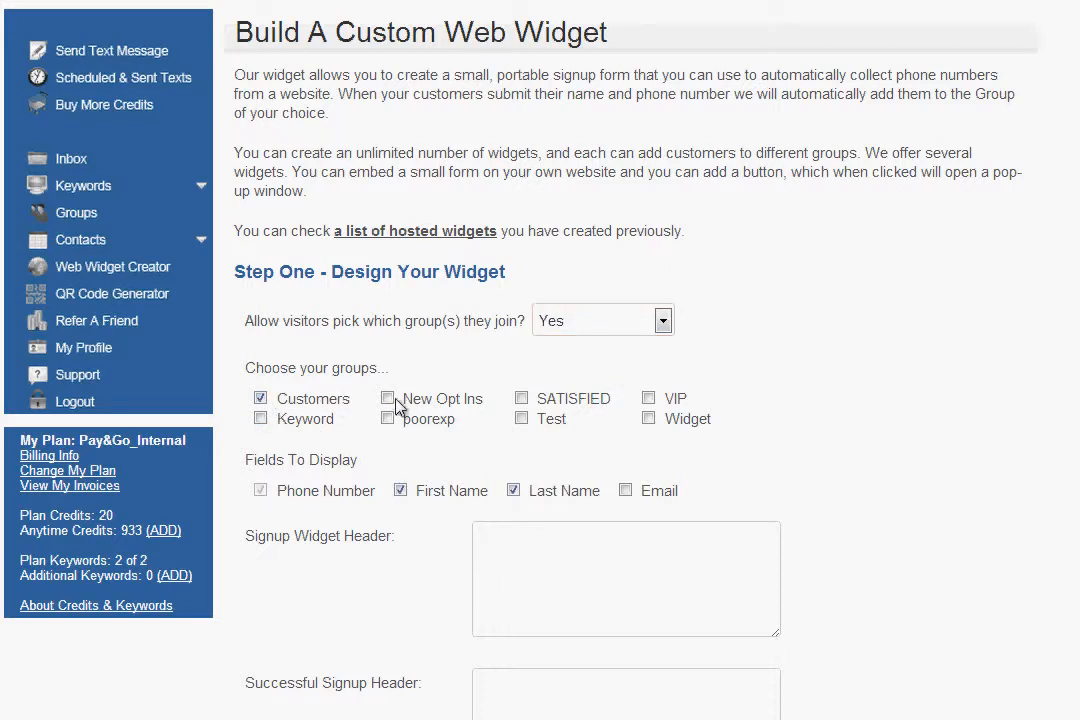
click(388, 399)
click(521, 398)
click(648, 398)
- Deselect VIP, SATISFIED and Customers, leaving only New Opt Ins, and set visitor group choice to No
click(648, 399)
click(523, 399)
click(260, 399)
click(596, 321)
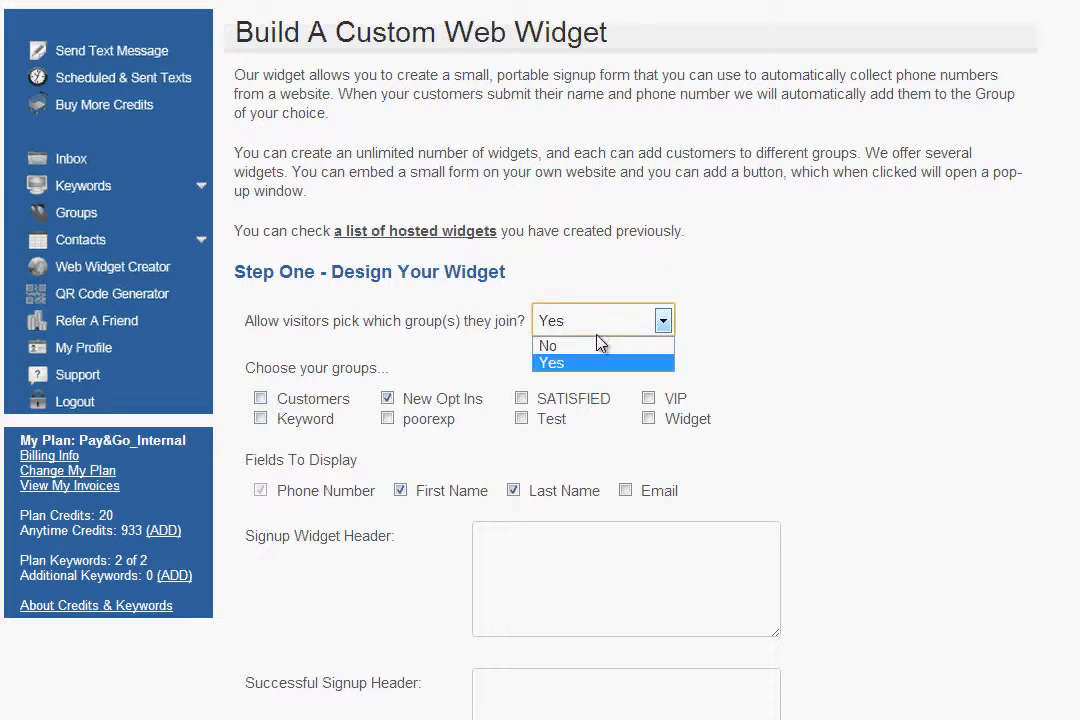
click(596, 345)
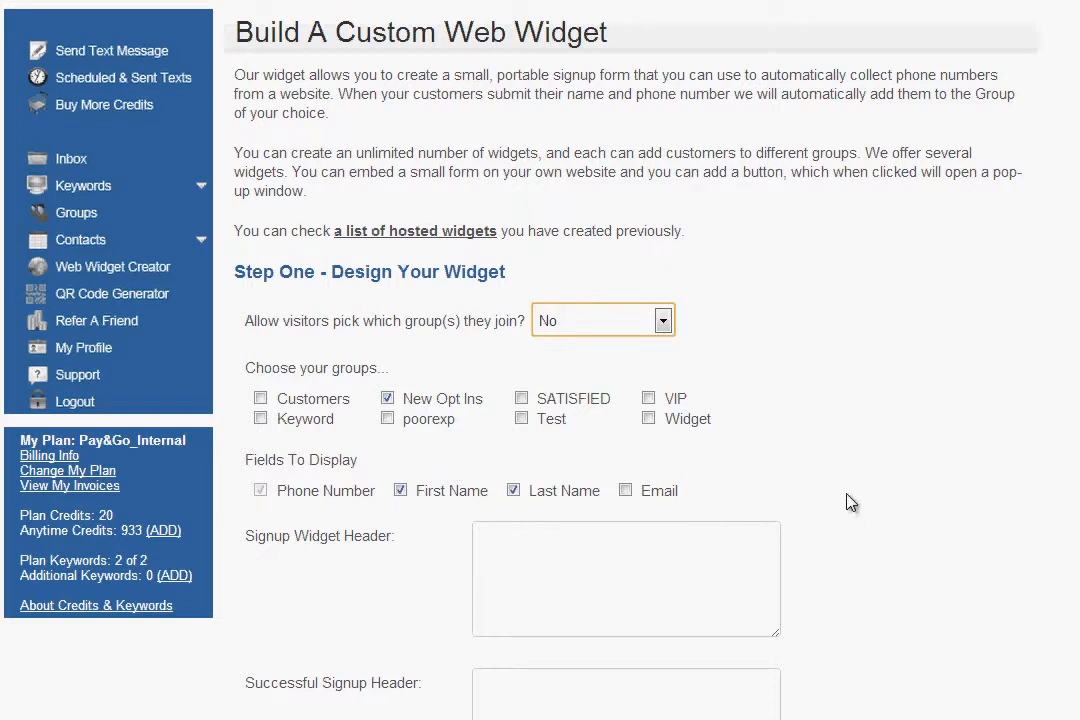
- Display the Email field and set the signup widget header to "Sign up to receive specials and promos sent directly to your phone!"
scroll(845, 500, down, 4)
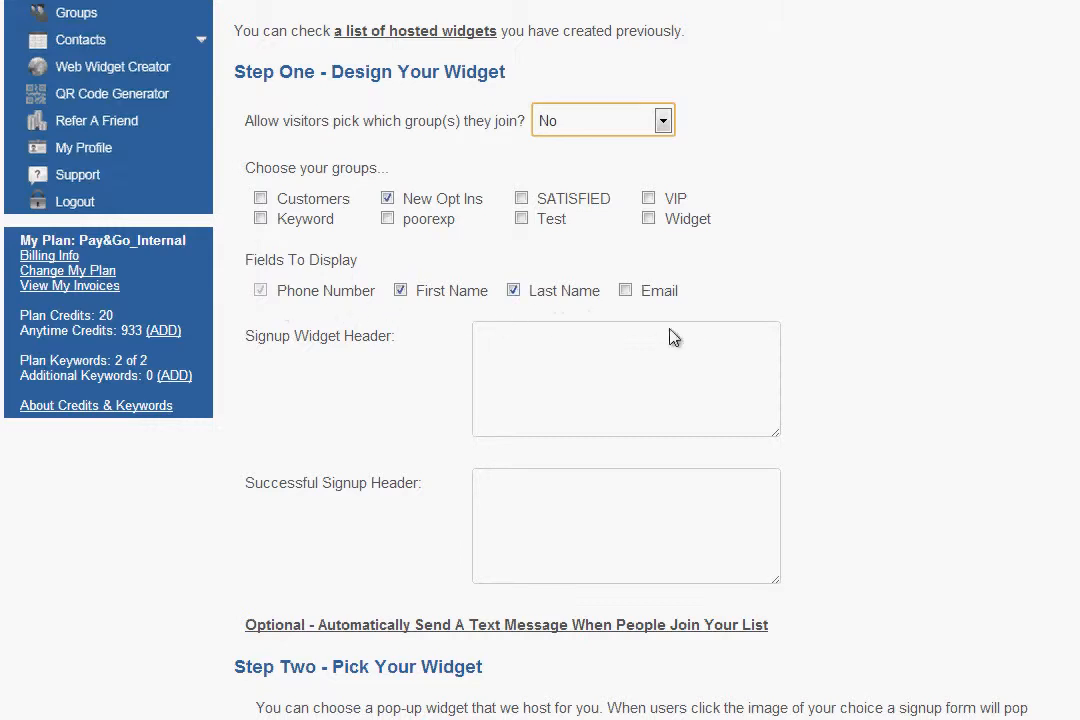
click(625, 291)
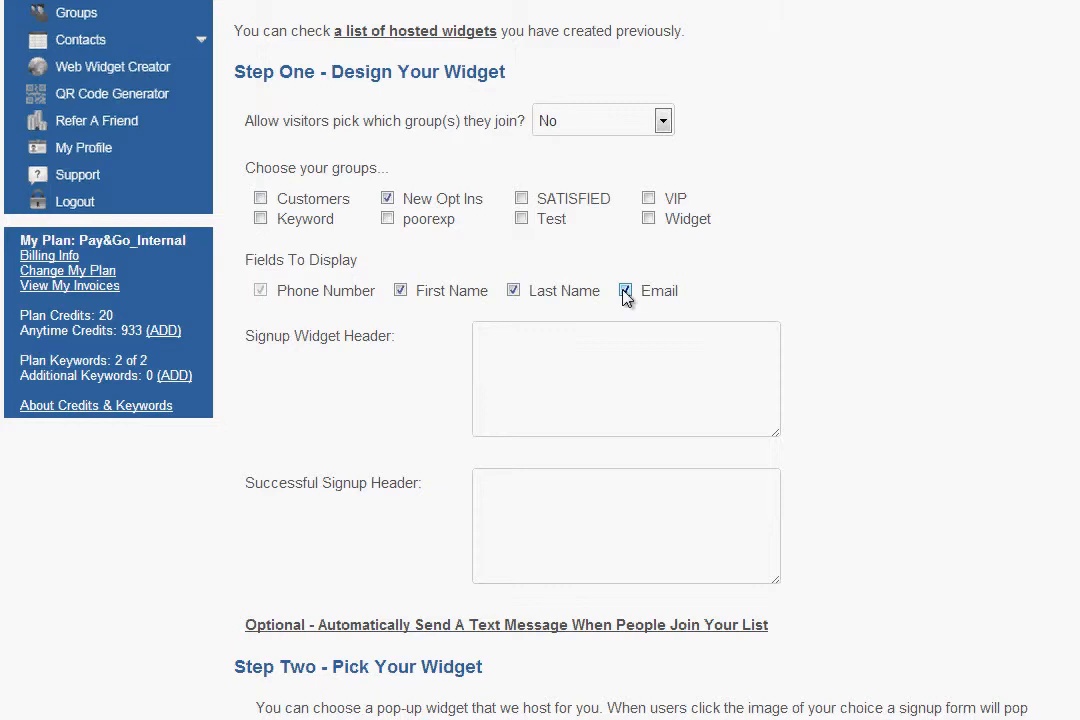
click(606, 401)
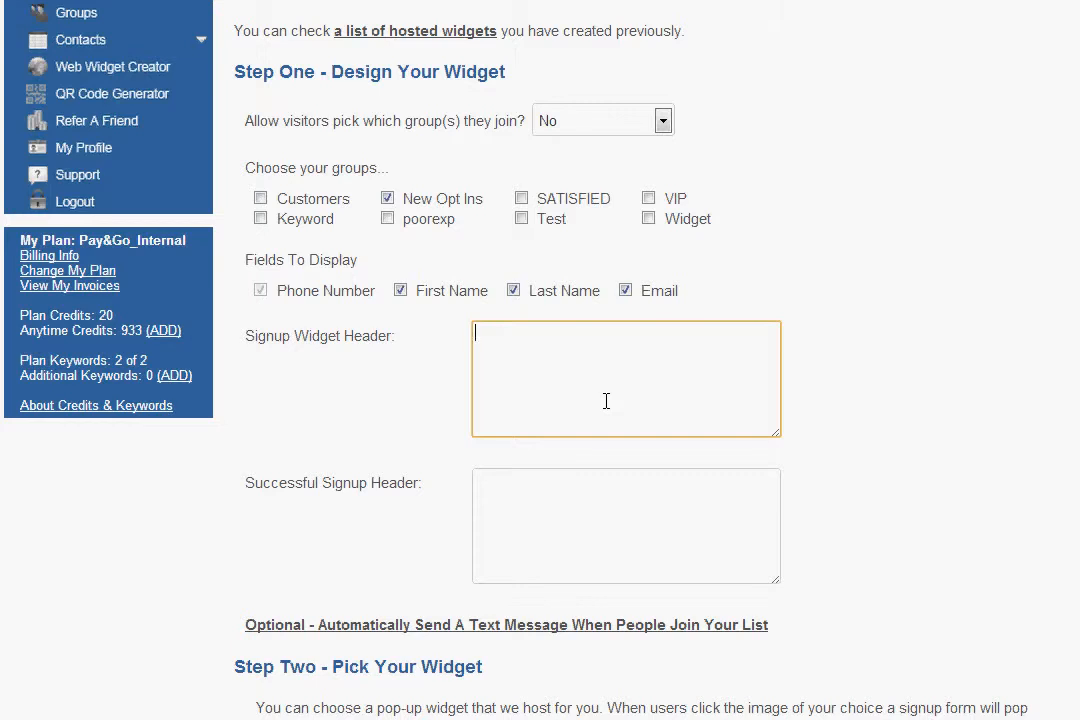
text(Sign up to receive specials and promos sent directly to your phone!)
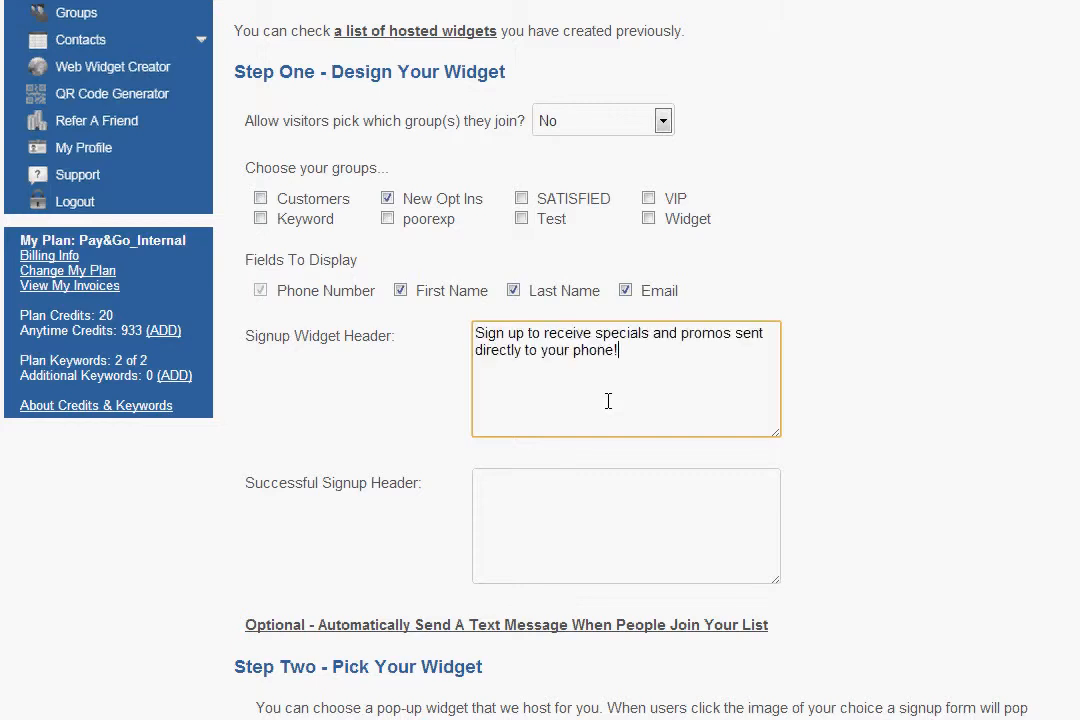
- Set the successful signup header to "Thanks for Joining! Stay tuned for your first special promotion!"
scroll(610, 395, down, 3)
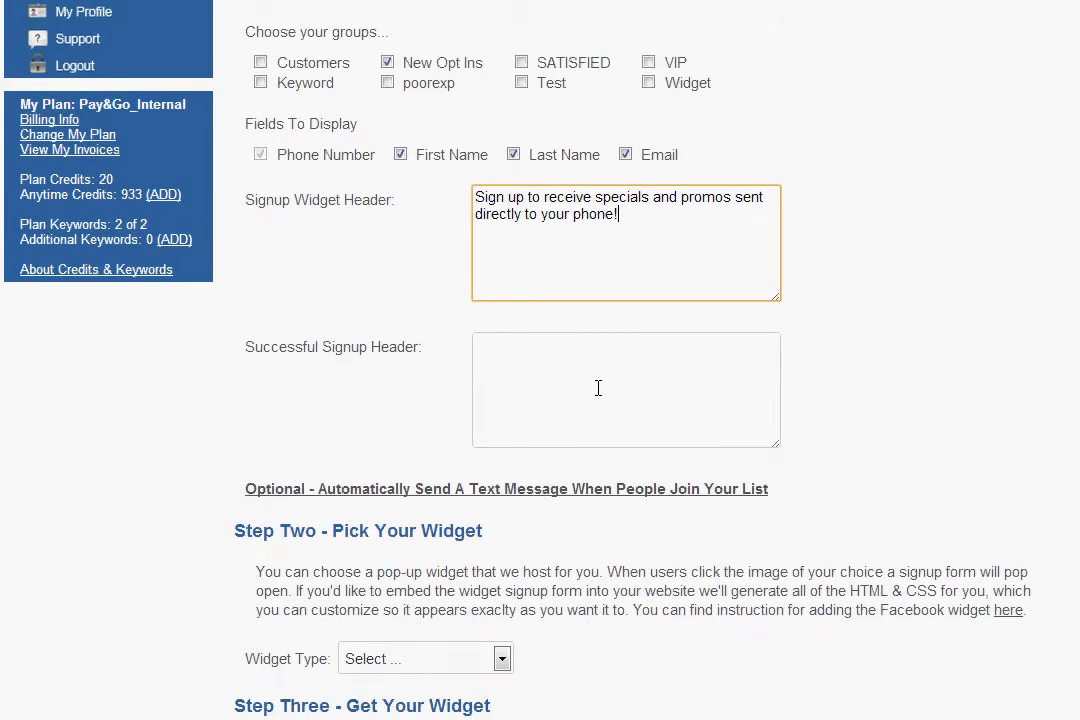
click(598, 388)
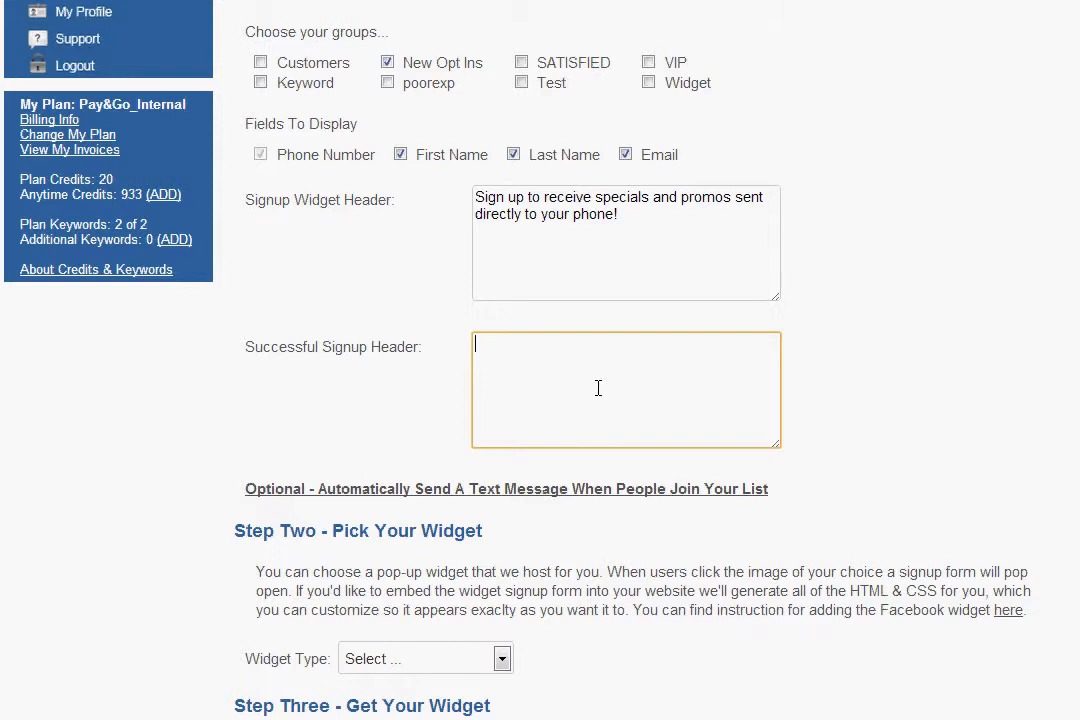
text(Thanks for Joining! Stay tuned for your first special promotion!)
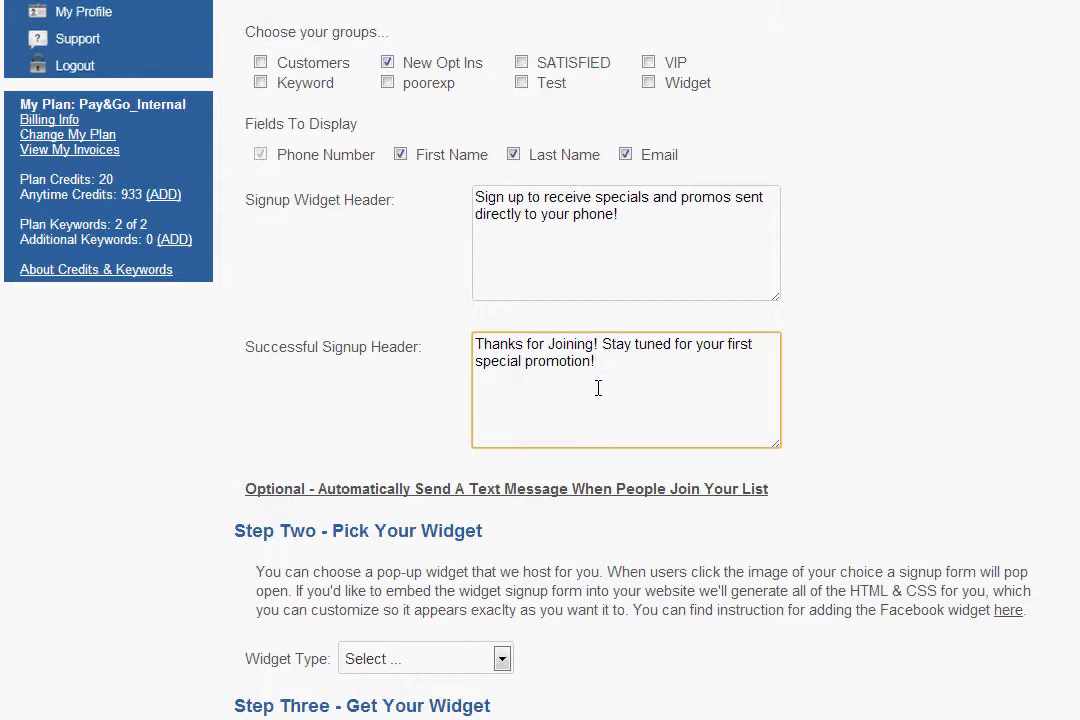
- Enable the optional join message and enter "Here's your first promo. Show this text to redeem your 20% dicount!"
click(398, 489)
scroll(492, 530, down, 3)
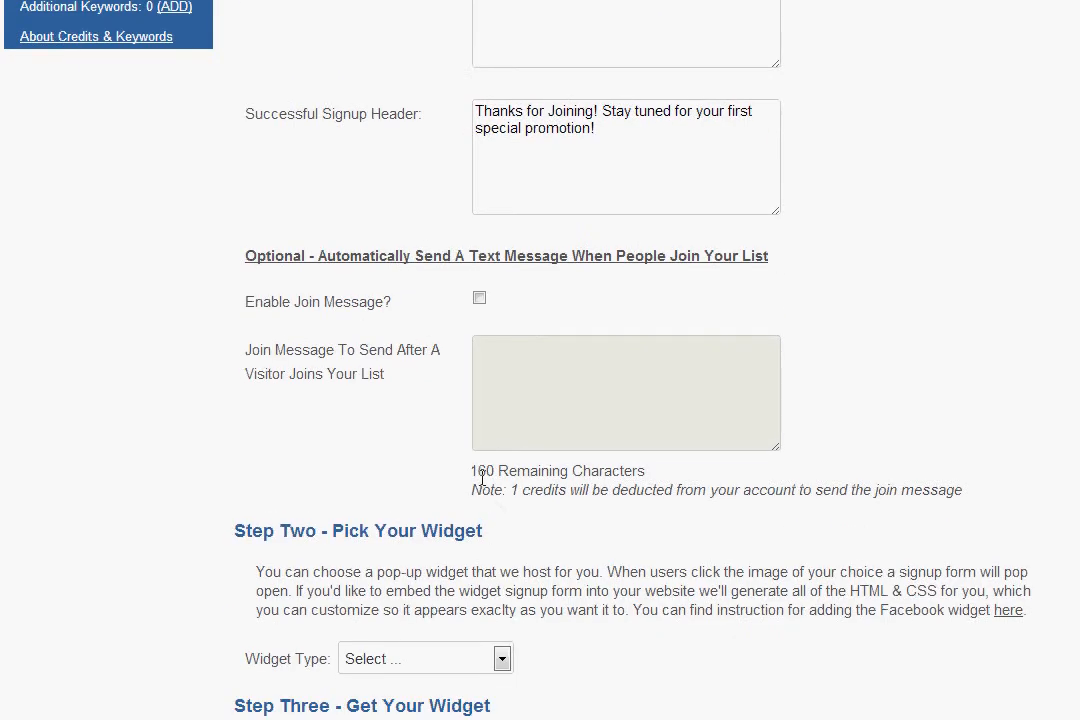
click(478, 301)
click(512, 398)
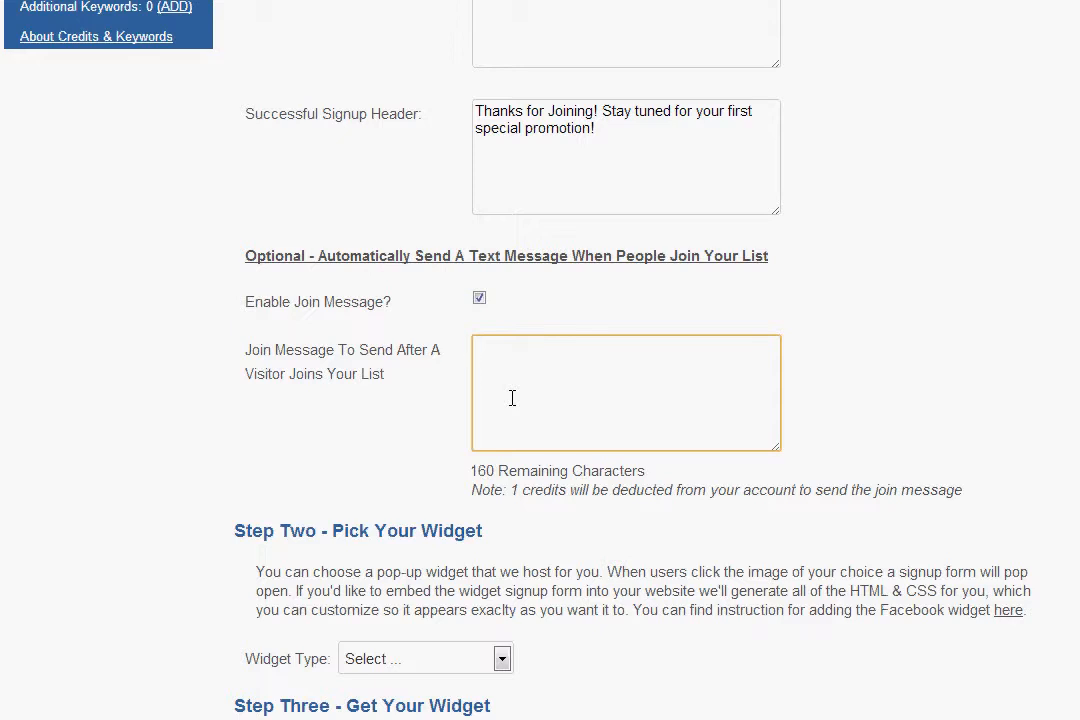
text(Here's your first promo. Show this text to redeem your 20% dicount!)
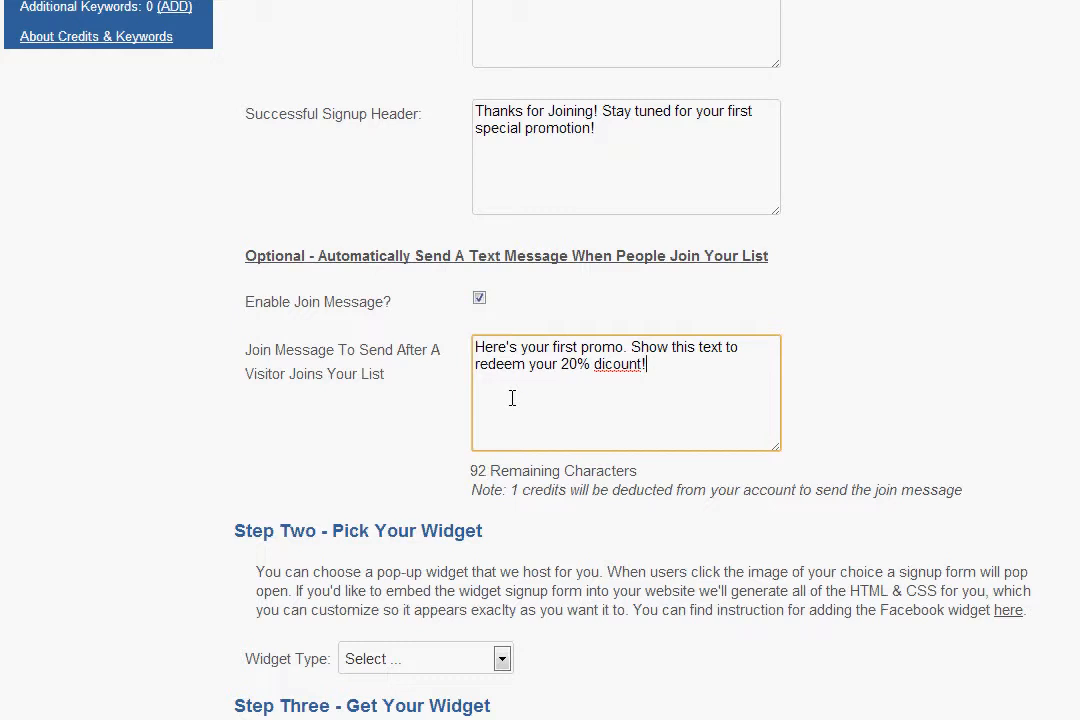
- Disable the join message and collapse the optional automatic text message section
click(480, 298)
click(494, 260)
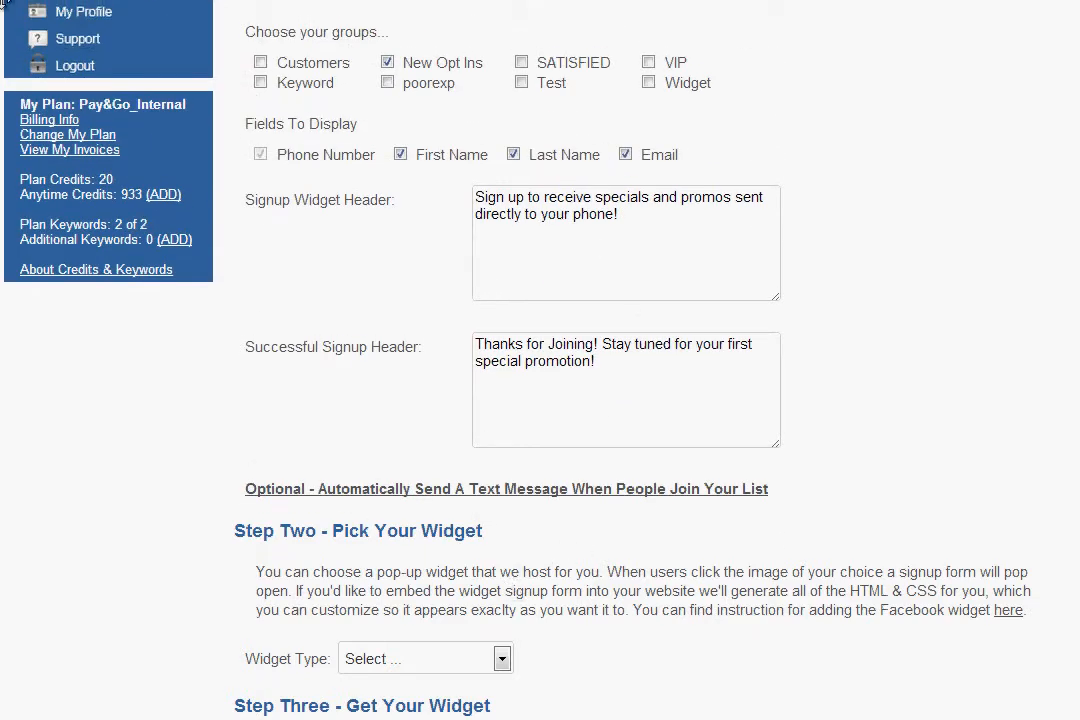
- Choose Hosted Widget as the widget type and name the widget Customers1
scroll(3, 3, down, 2)
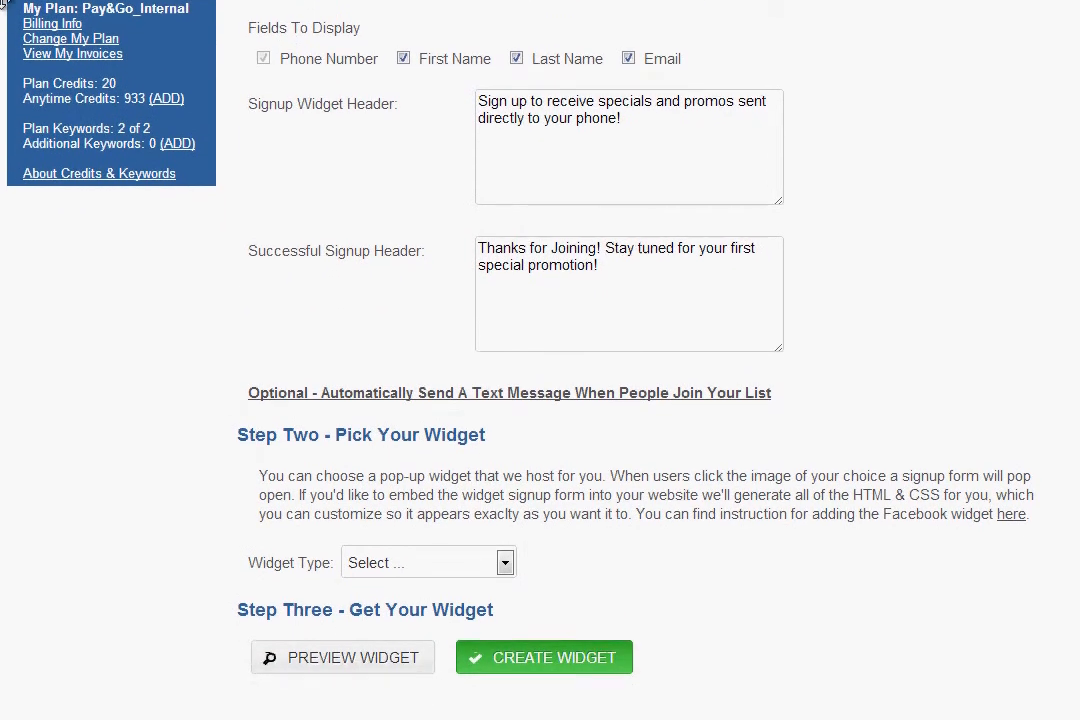
click(506, 564)
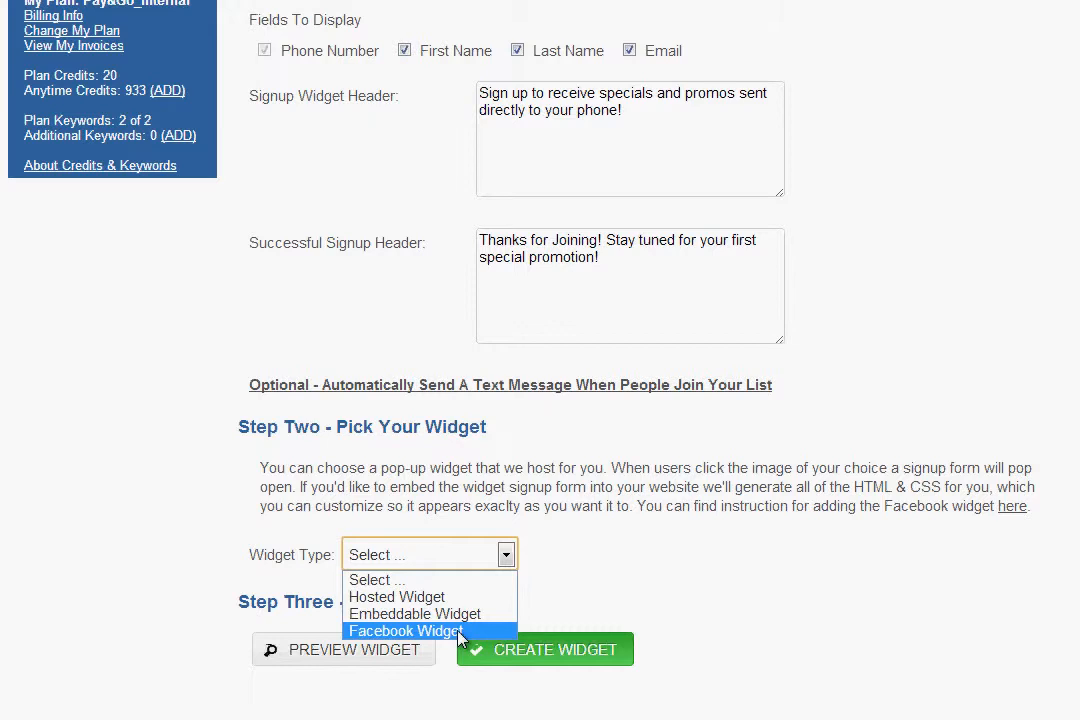
click(445, 597)
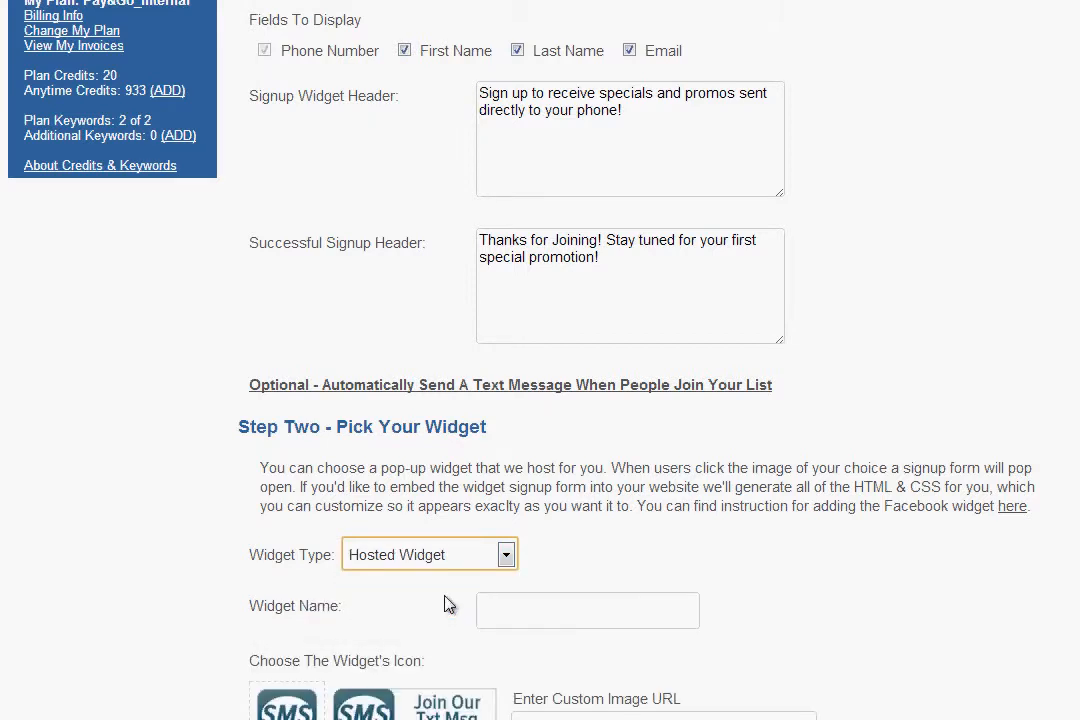
scroll(450, 580, down, 2)
click(535, 440)
text(Customers1)
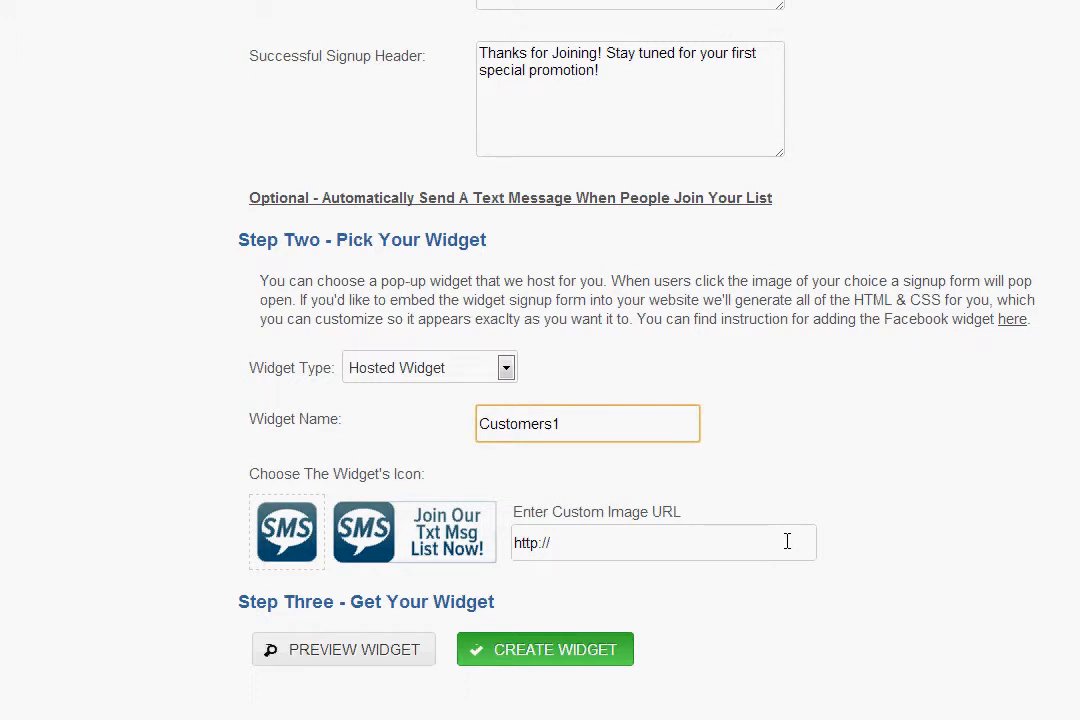
- Preview the widget's signup form and close the preview
drag(575, 545, 458, 588)
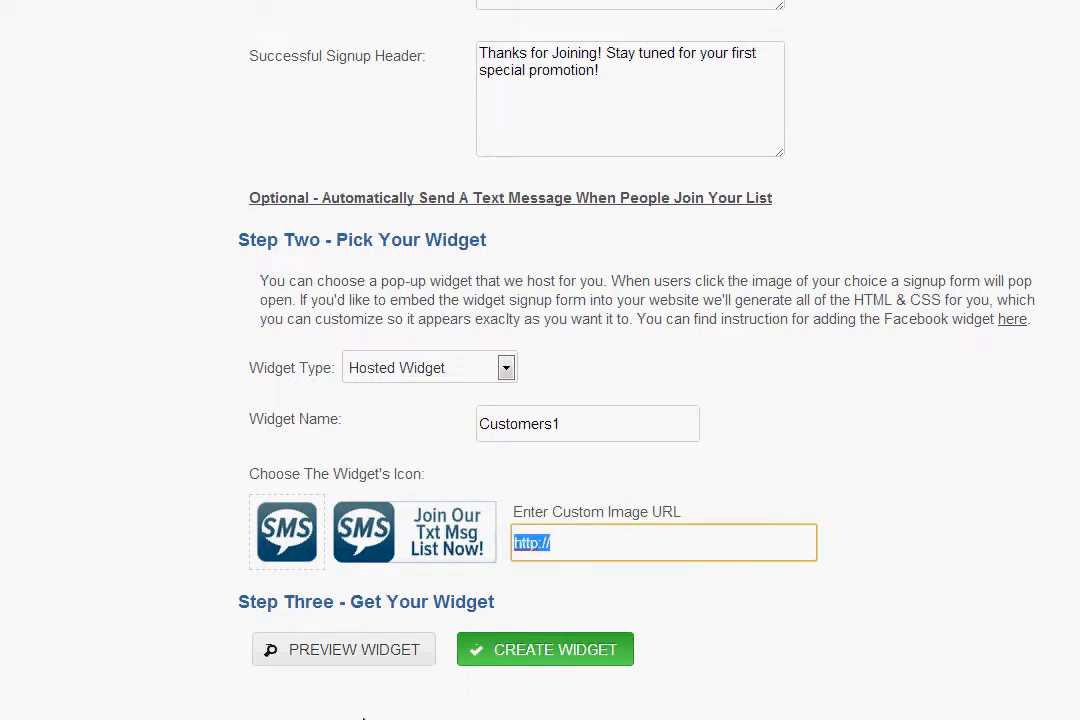
click(366, 662)
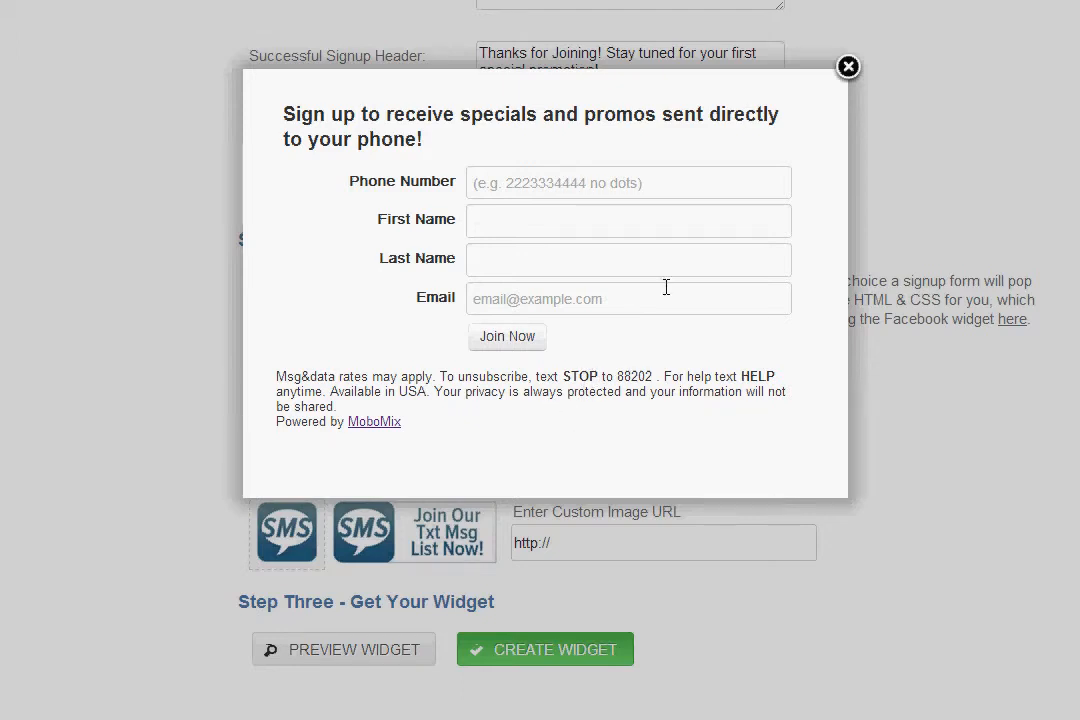
click(849, 67)
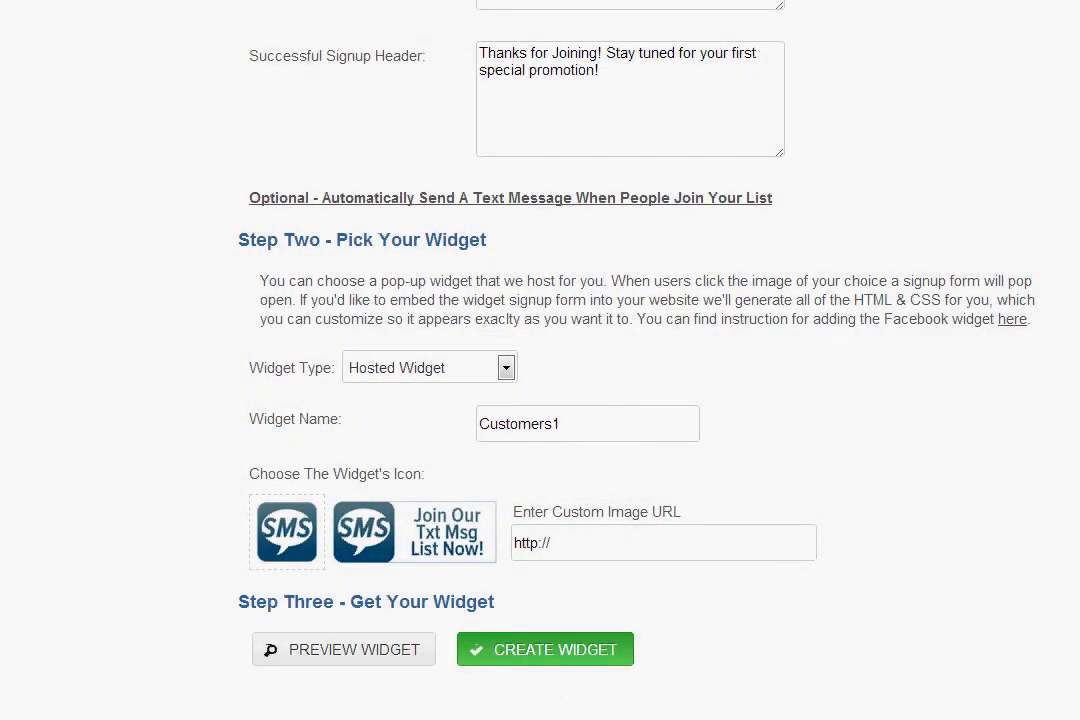
- Create the hosted widget and review its embed code and sharing options
click(553, 663)
scroll(541, 416, down, 4)
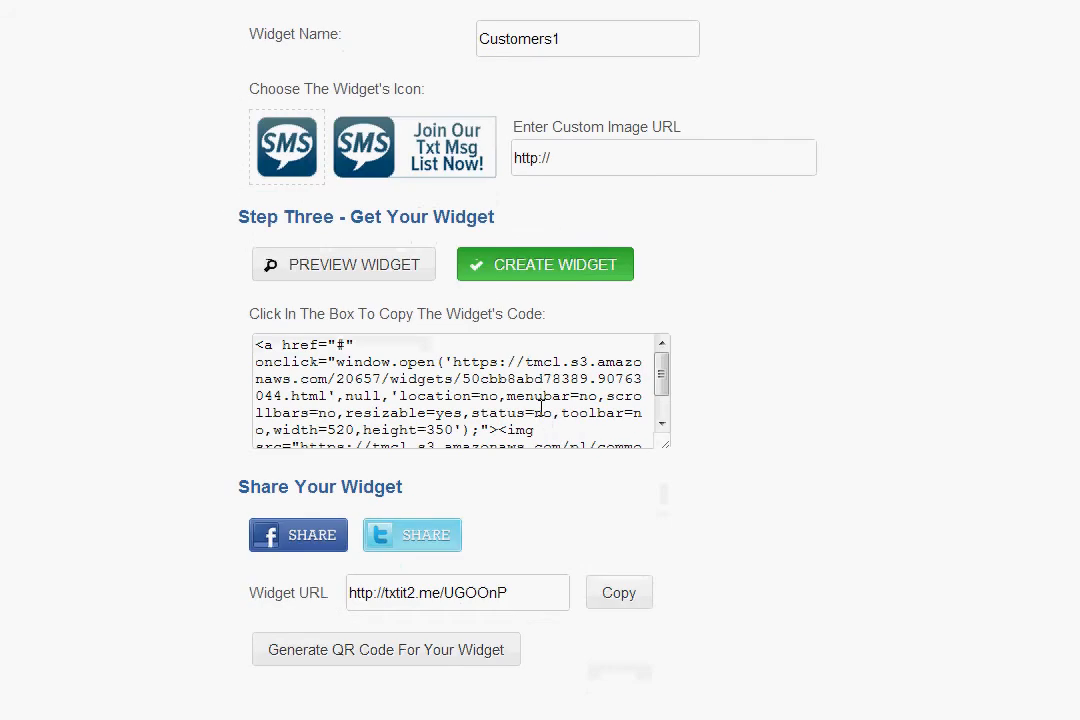
scroll(541, 416, down, 3)
scroll(558, 421, up, 3)
scroll(558, 421, up, 2)
scroll(575, 440, down, 2)
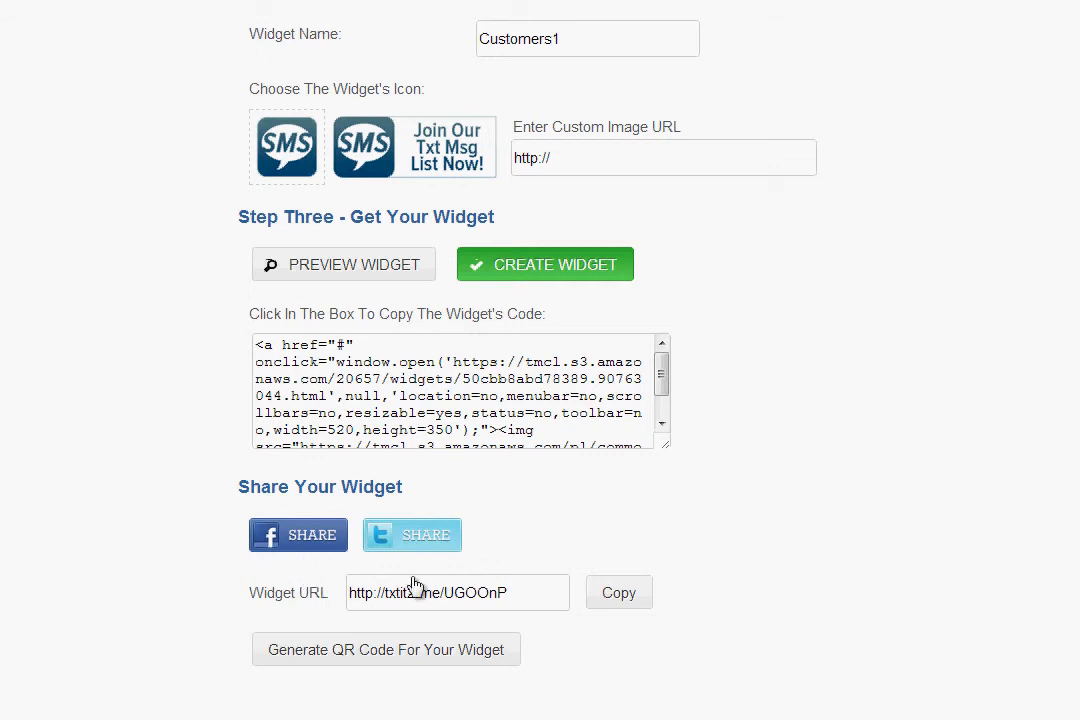
- Select the widget's URL and generate a QR code for the widget
click(440, 594)
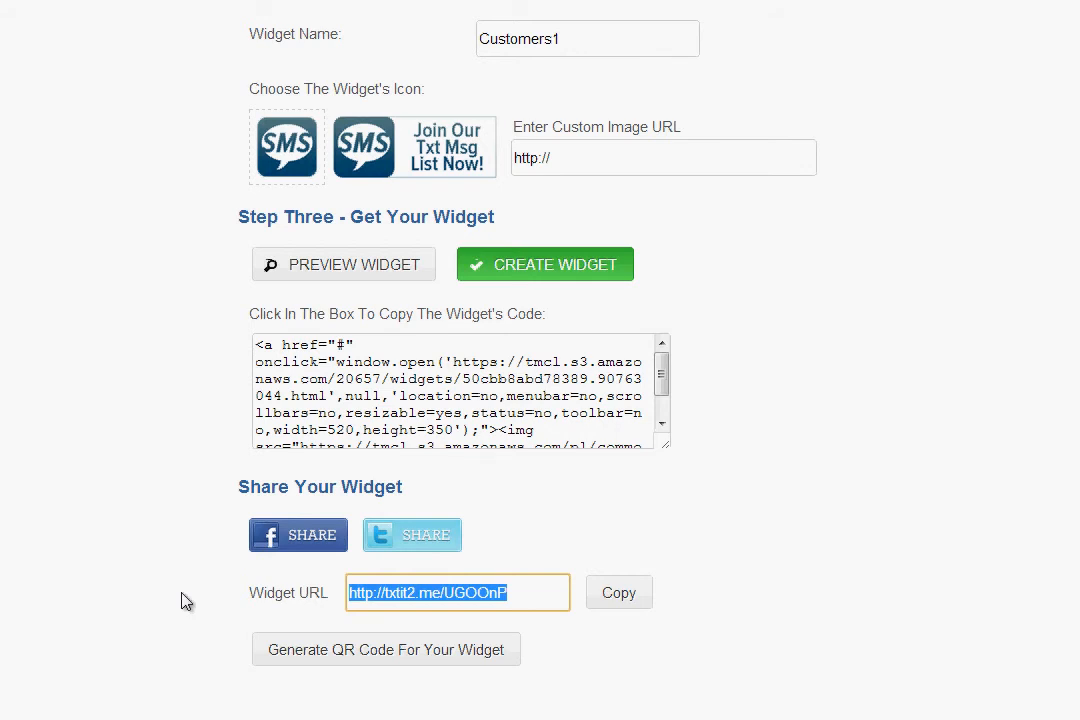
click(287, 660)
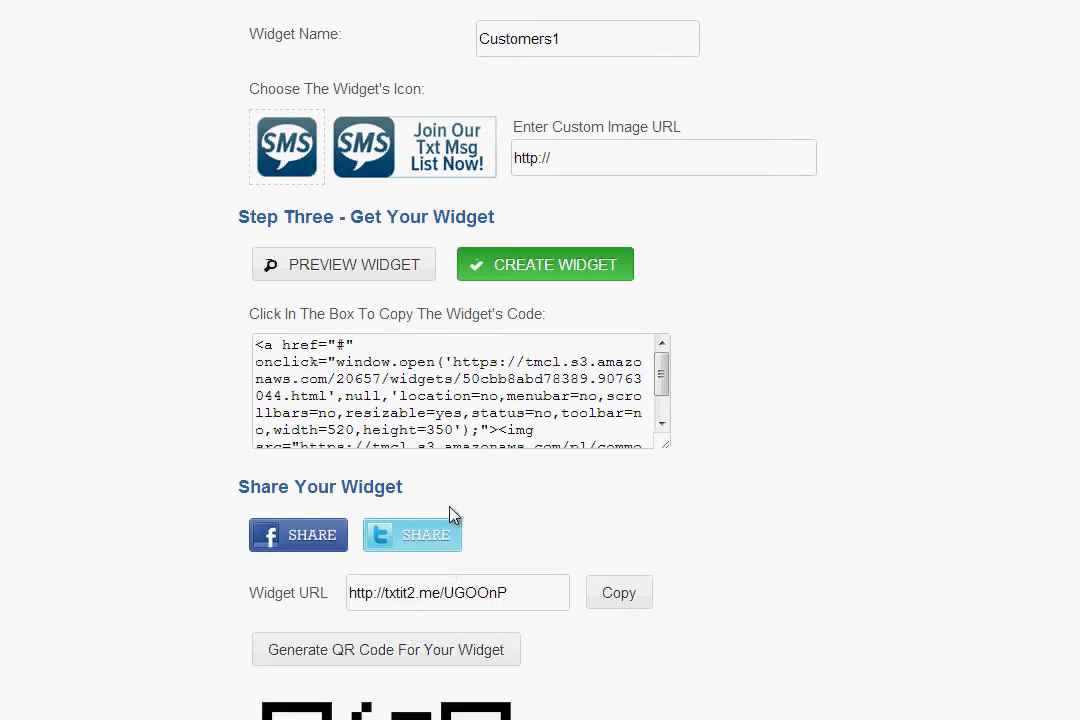
scroll(452, 547, down, 3)
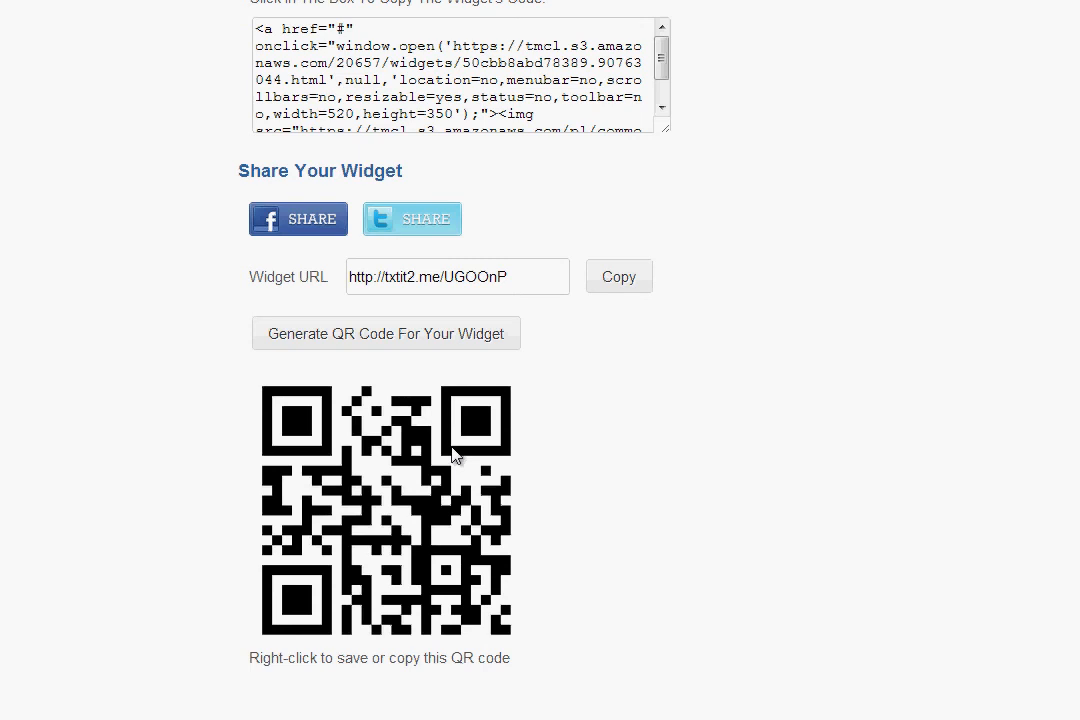
scroll(452, 455, up, 11)
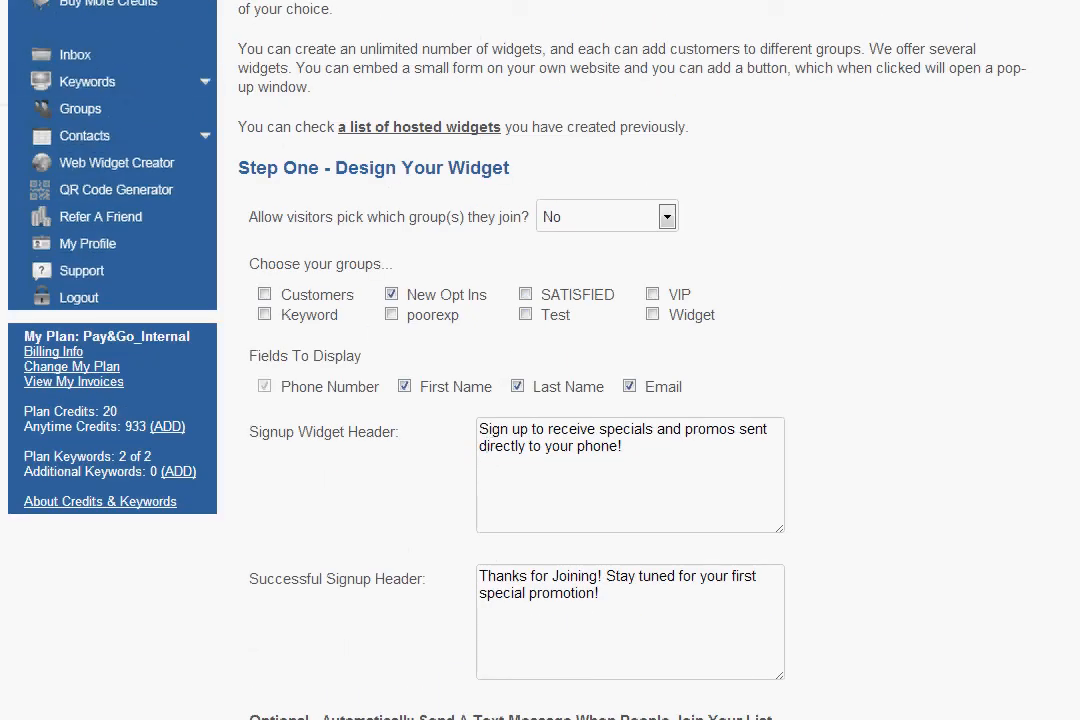
scroll(3, 10, up, 3)
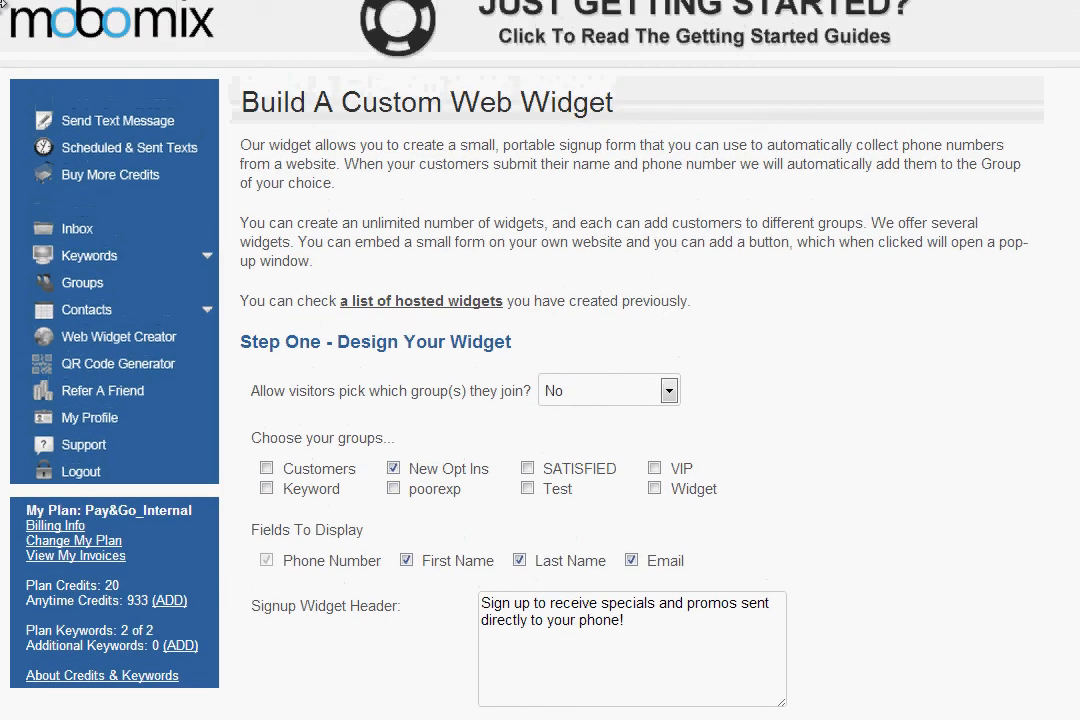
scroll(3, 8, up, 1)
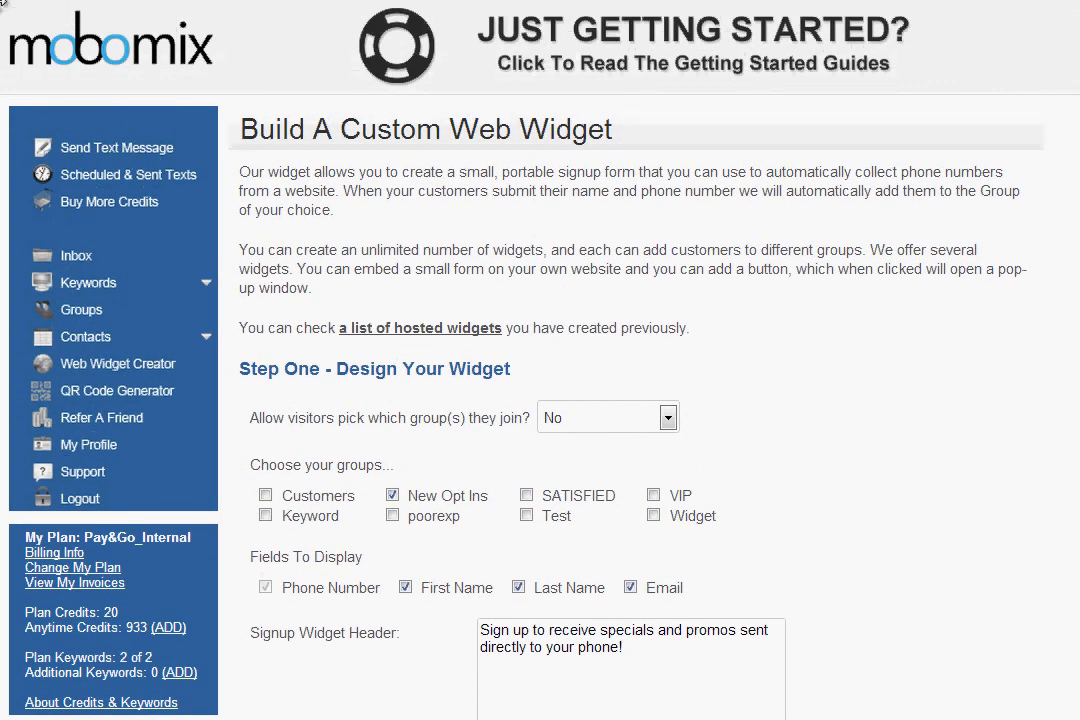